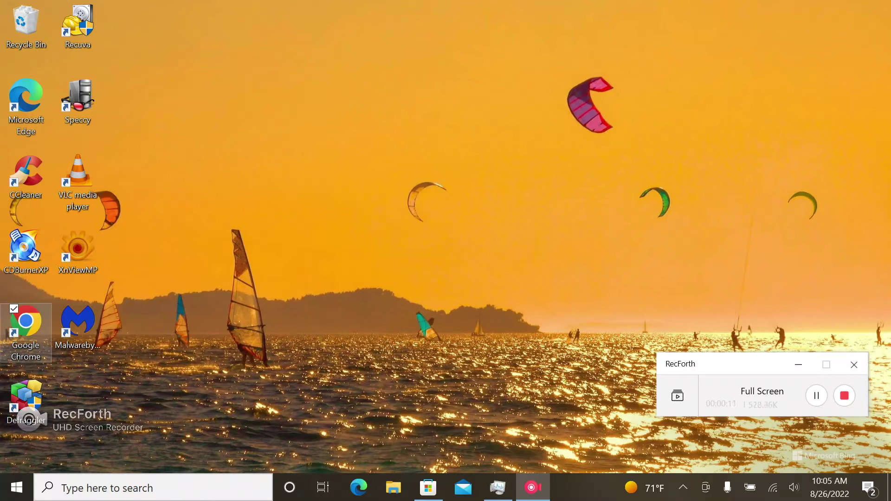
Launch Chrome, go to gmail.com and start the Create your Google Account form
double_click(25, 329)
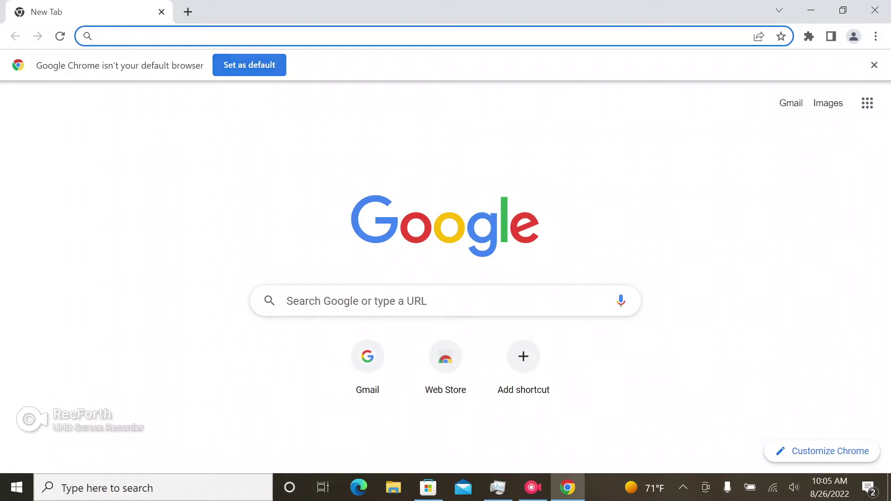
type("gmail.com")
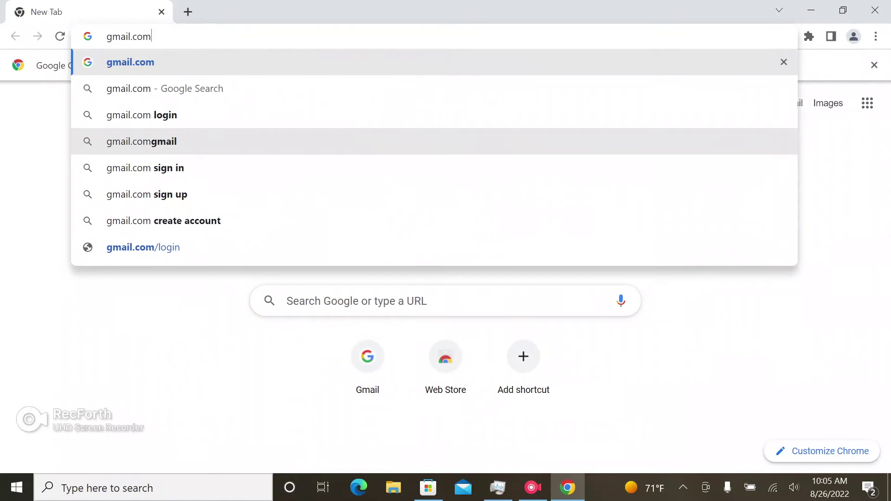
key("Return")
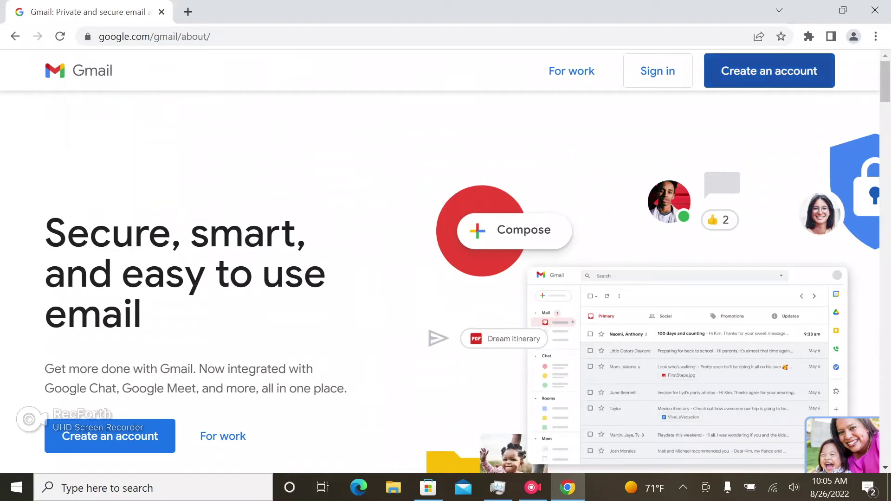
left_click(769, 71)
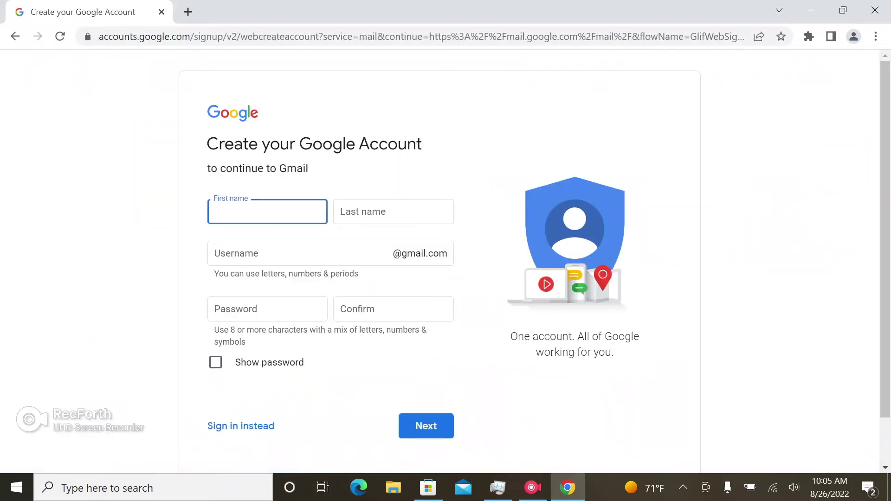
Enter the new user's first name, last name and chosen Gmail username
key("Tab")
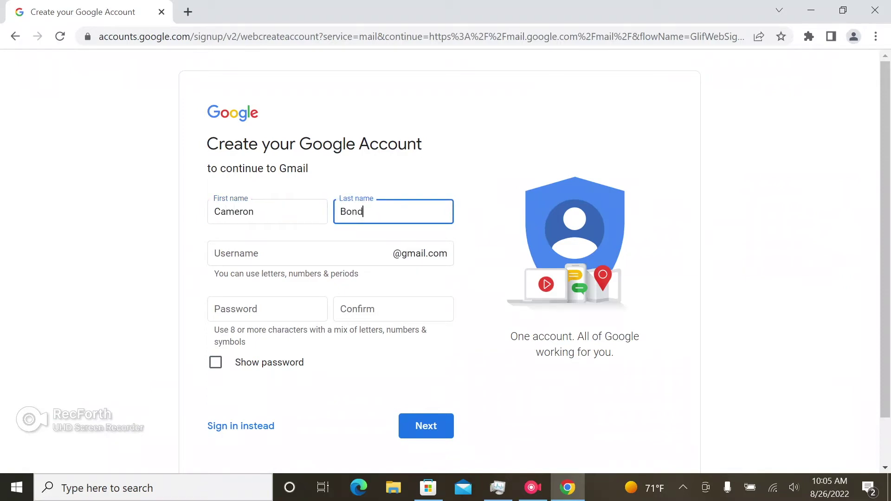
key("Tab")
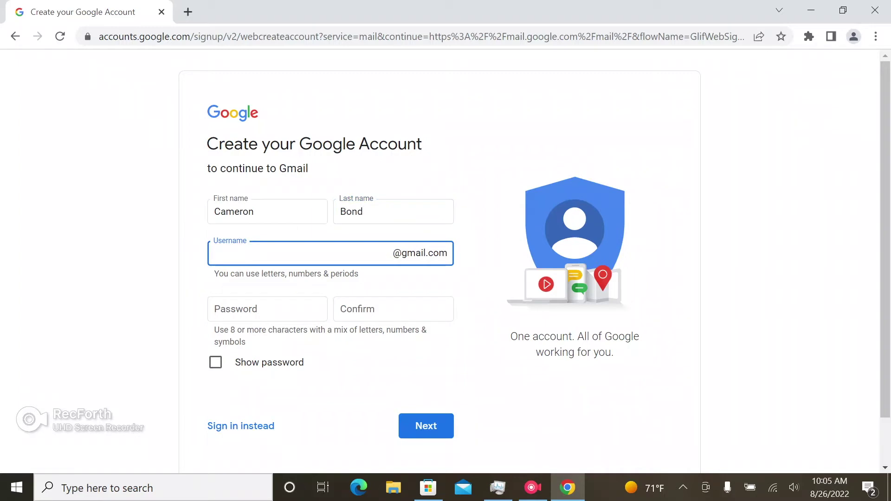
Enter the account password, confirm it, and submit the form
left_click(267, 309)
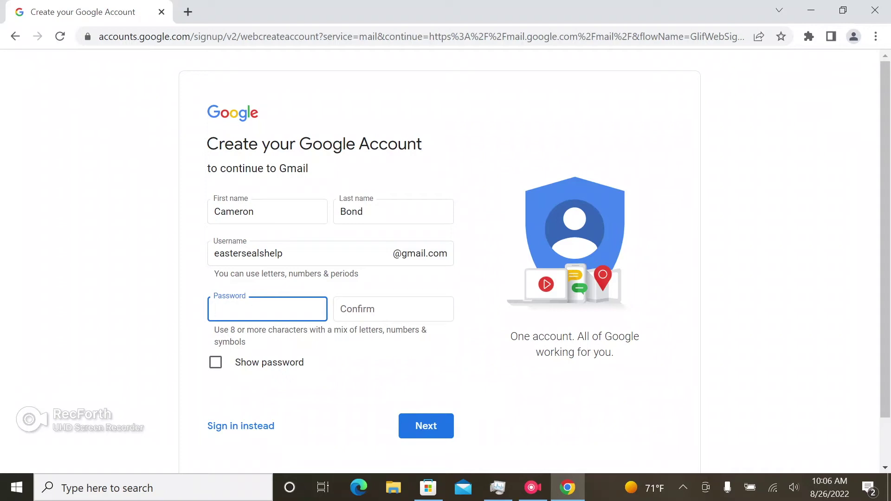
type("•••••••••••")
key("Tab")
type("•")
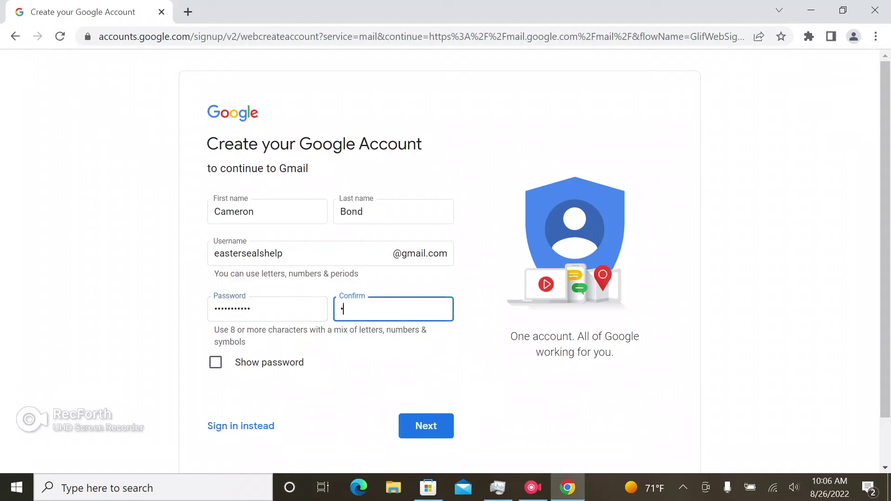
type("••••••••••")
key("Return")
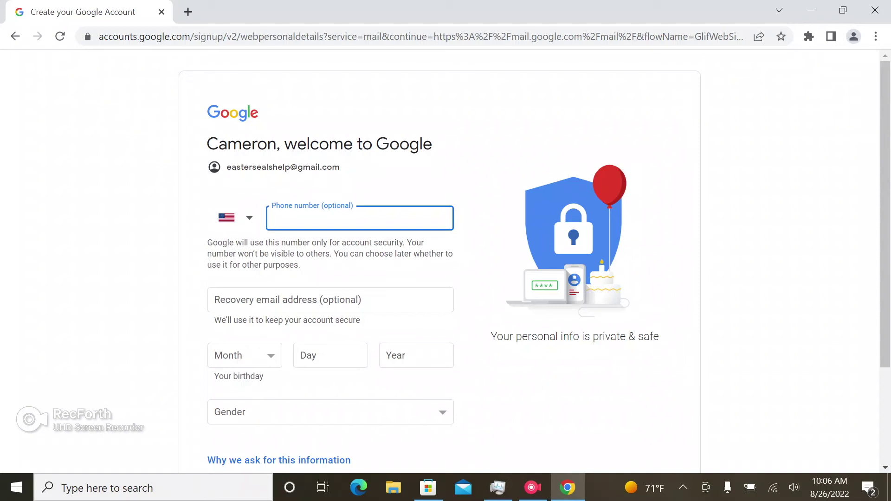
Enter the user's phone number and recovery email address
key("Tab")
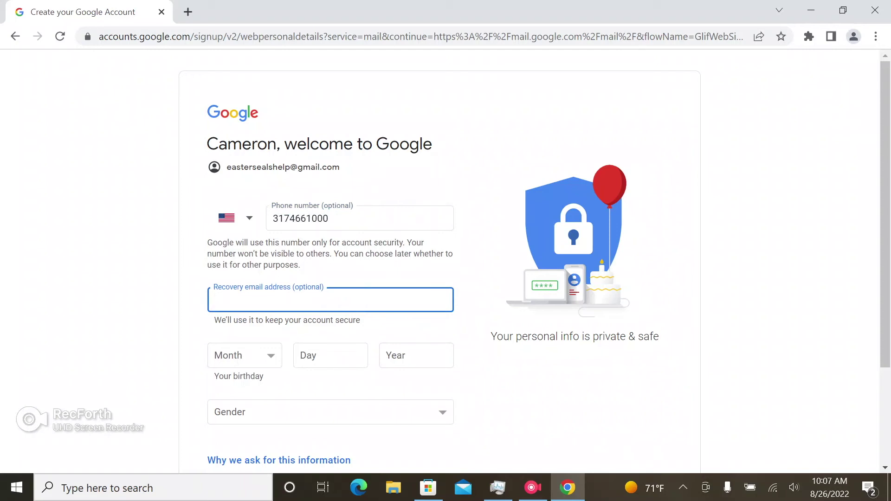
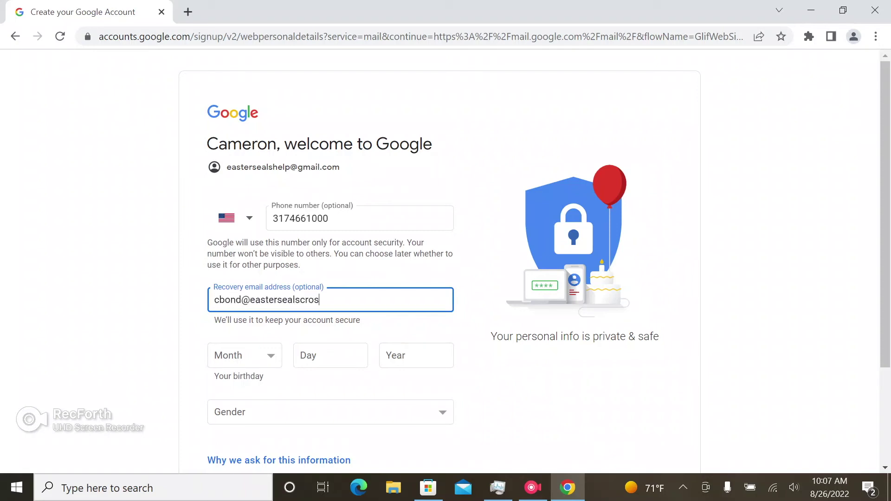
Set the birthday to January 1, 2000
key("Tab")
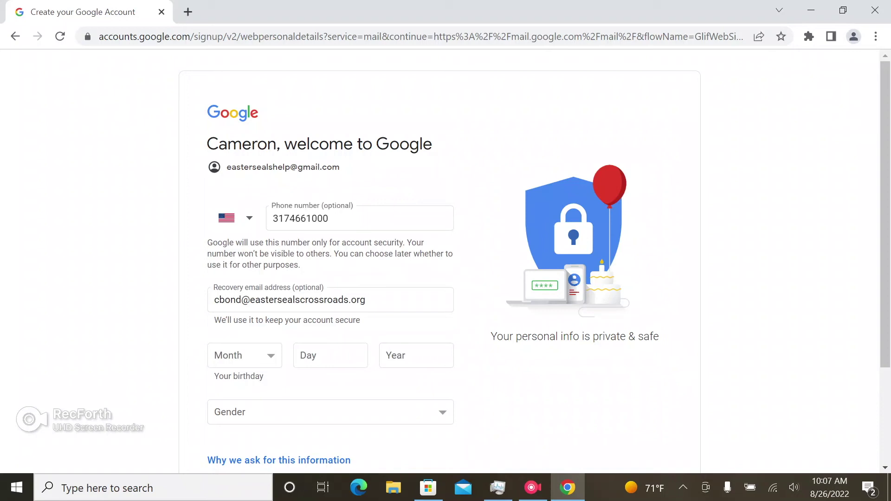
key("space")
key("Up")
key("Up")
key("Up")
key("Up")
key("Up")
key("Up")
key("Up")
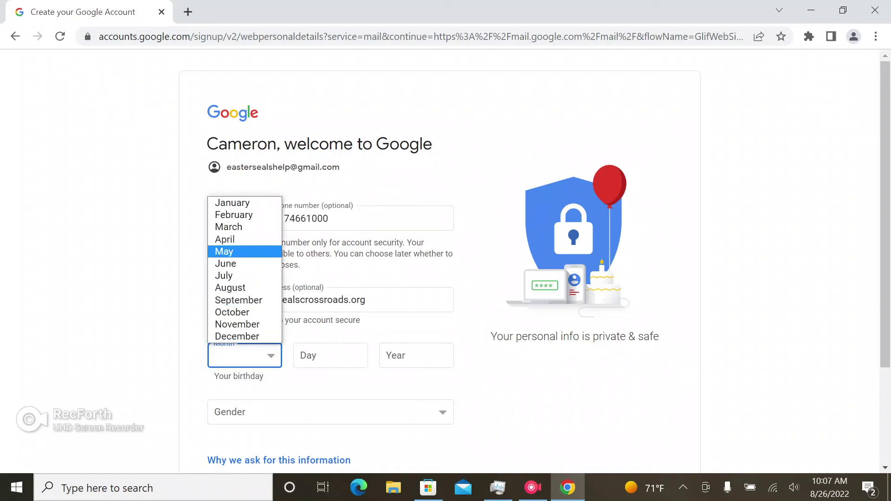
key("Return")
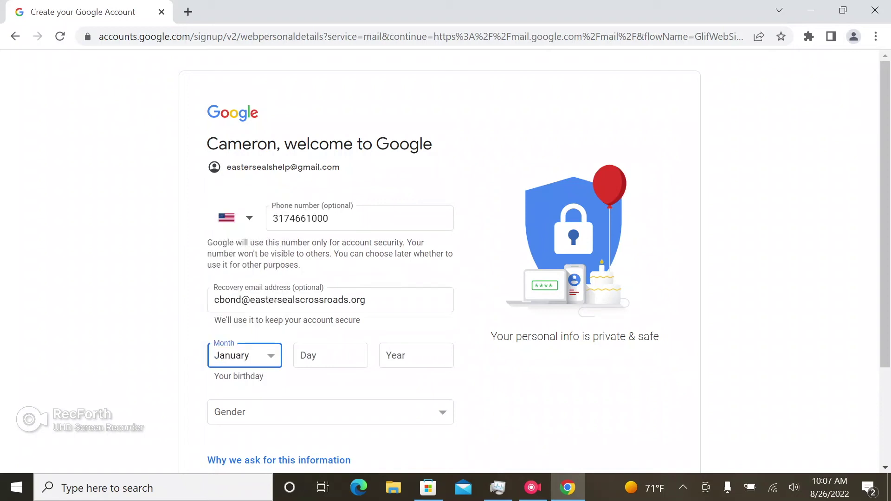
key("Tab")
type("1")
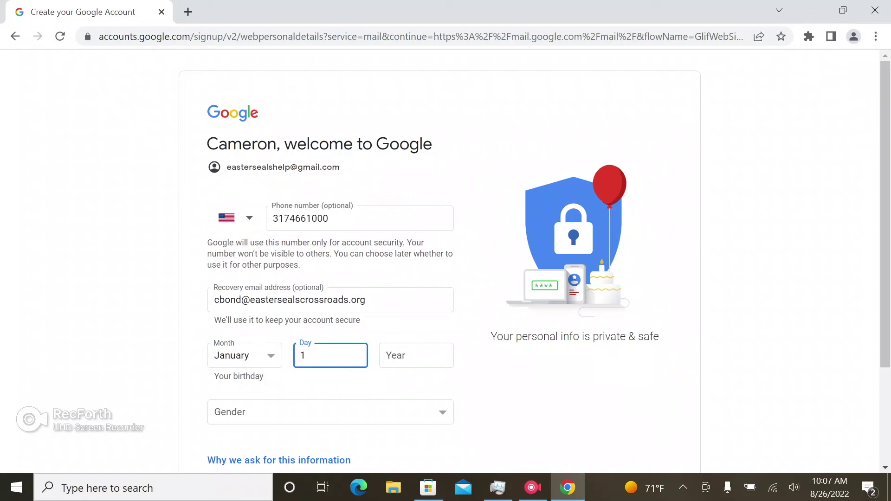
key("Tab")
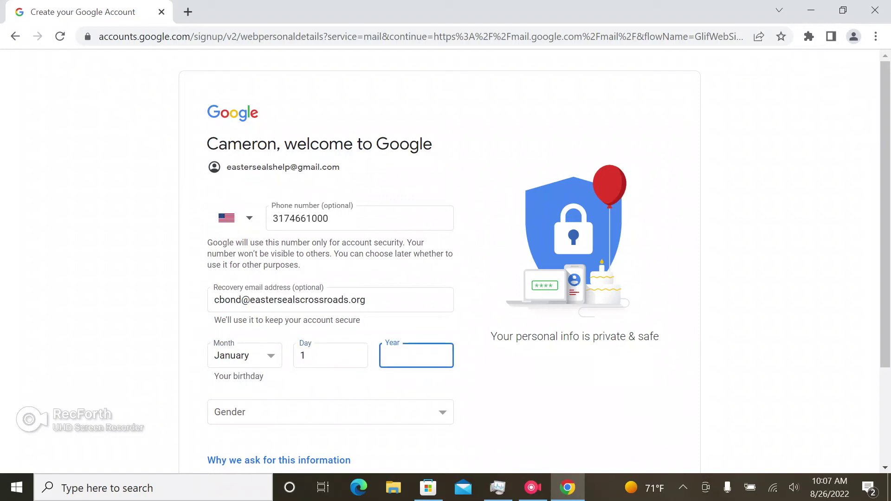
type("2000")
Choose Rather not say for gender and submit the personal details
key("Tab")
key("alt+Down")
key("Up")
key("Up")
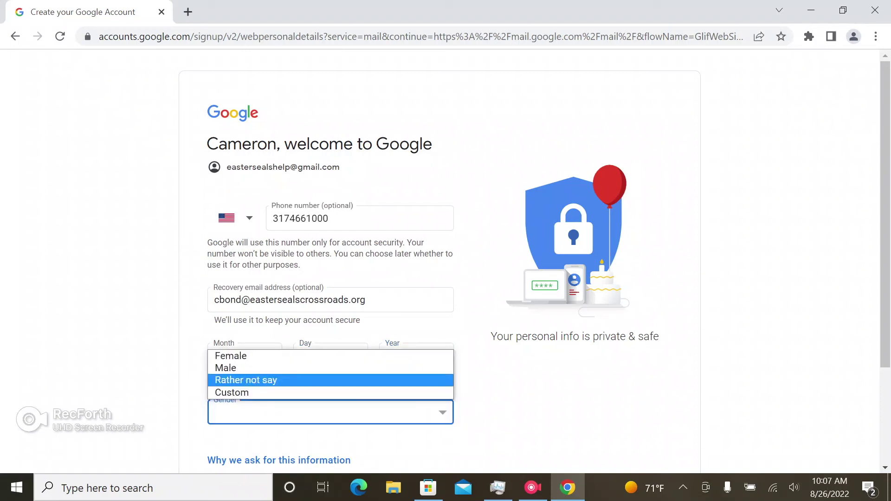
key("Return")
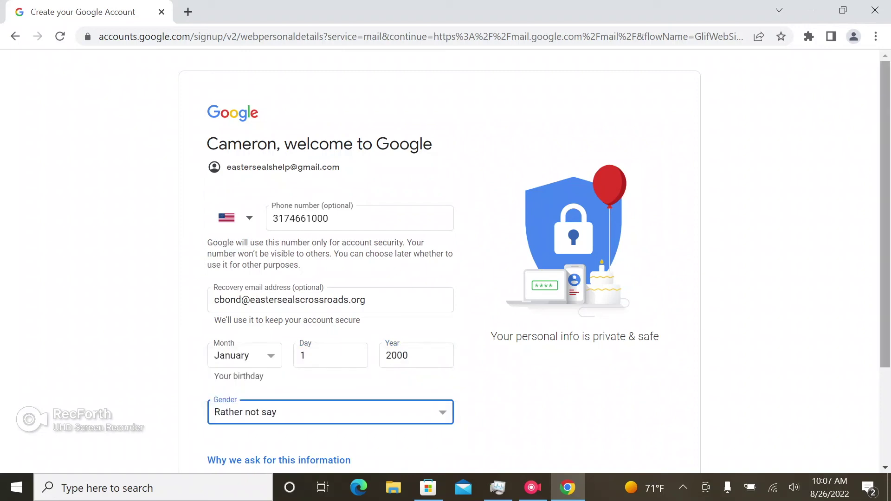
scroll(446, 260, "down", 3)
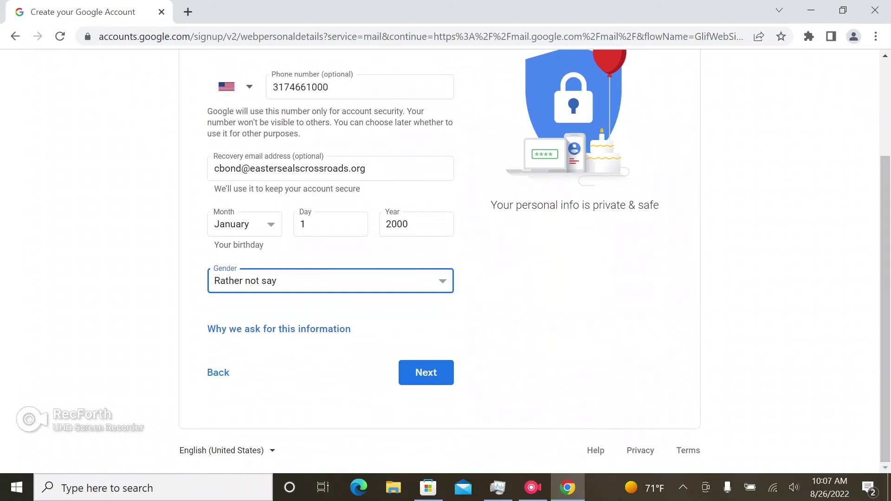
left_click(426, 373)
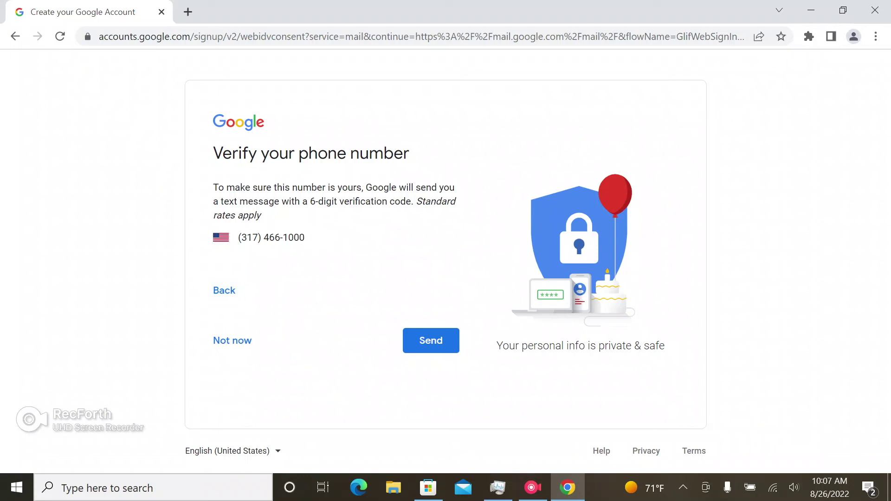
Skip phone number verification with Not now
left_click(232, 340)
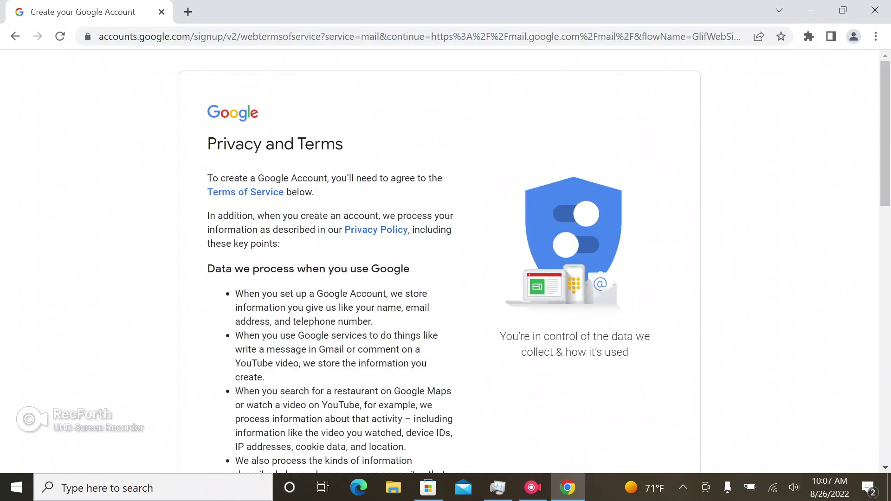
Scroll through the Privacy and Terms text down to the agreement section
scroll(446, 260, "down", 2)
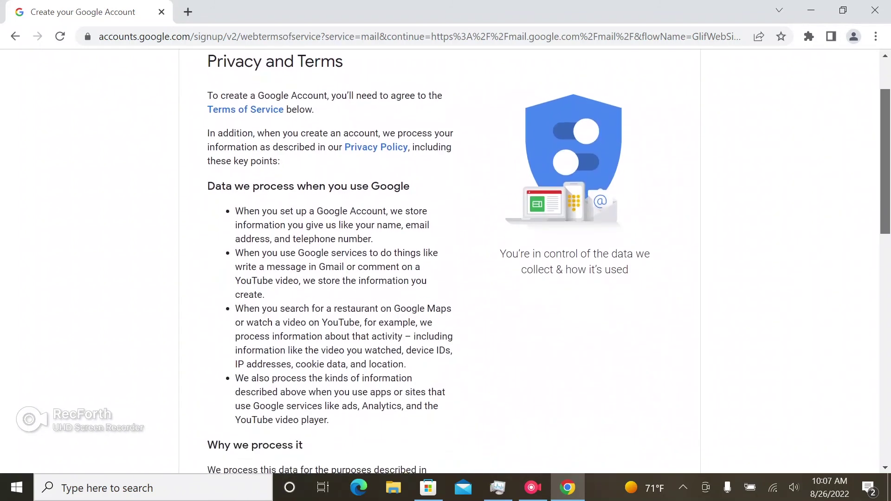
scroll(446, 260, "down", 3)
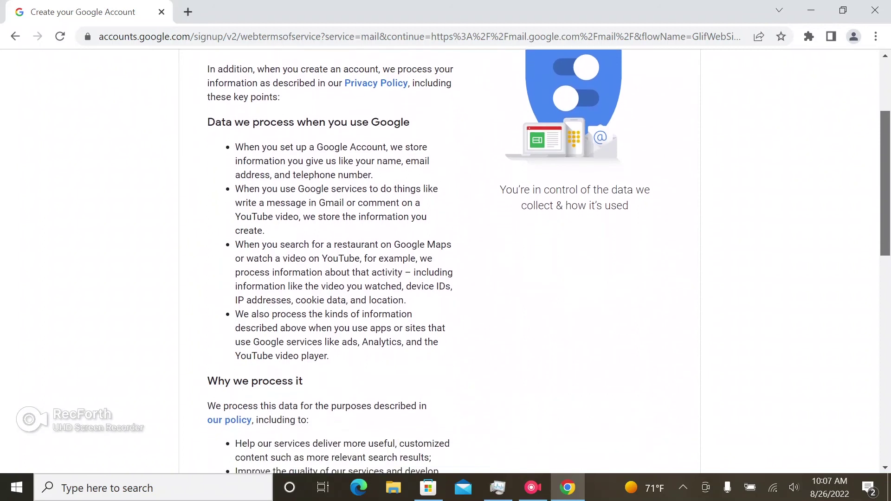
scroll(446, 260, "down", 2)
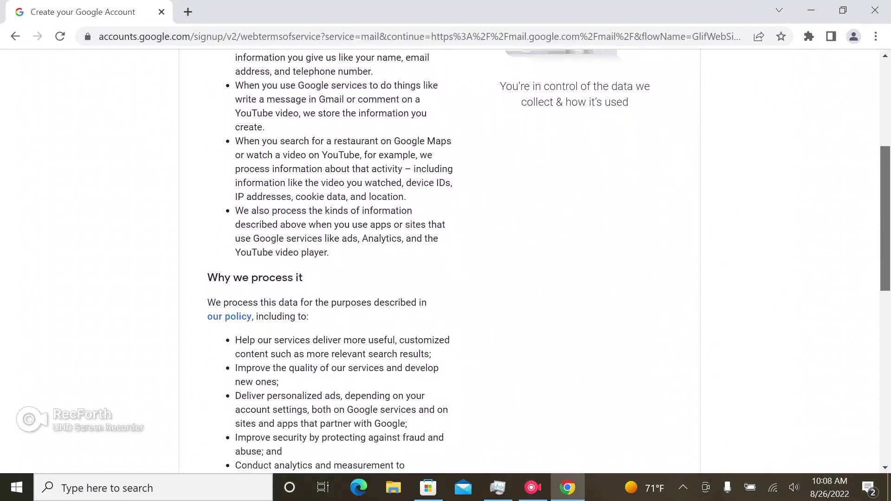
scroll(446, 260, "down", 4)
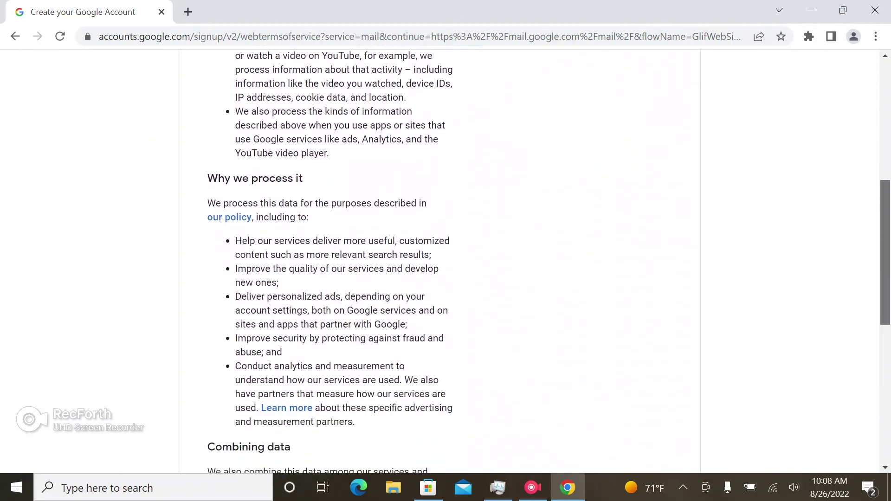
scroll(445, 260, "down", 4)
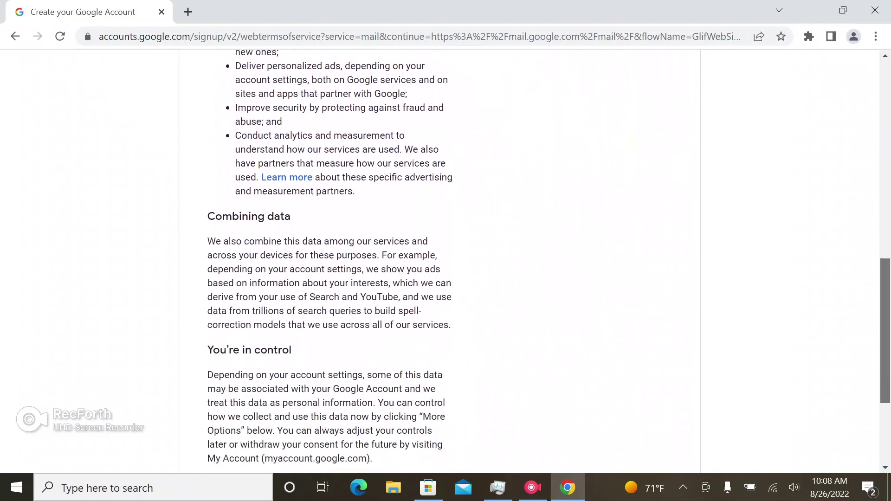
scroll(445, 260, "down", 1)
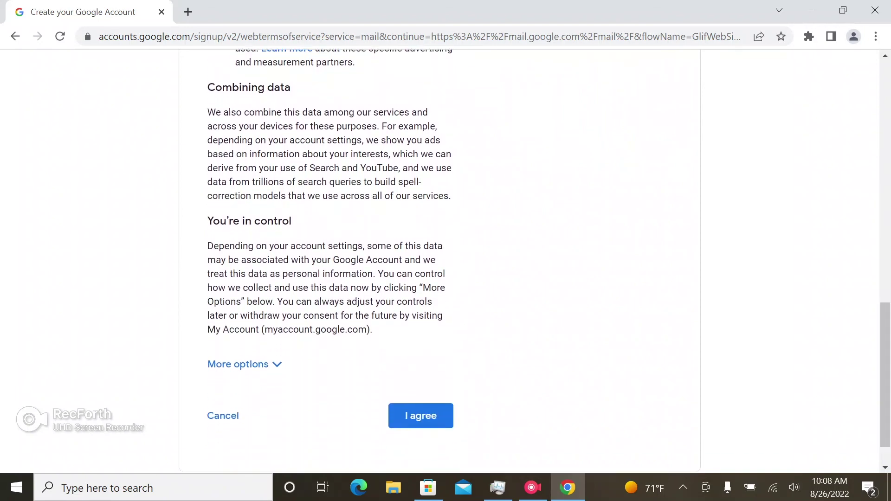